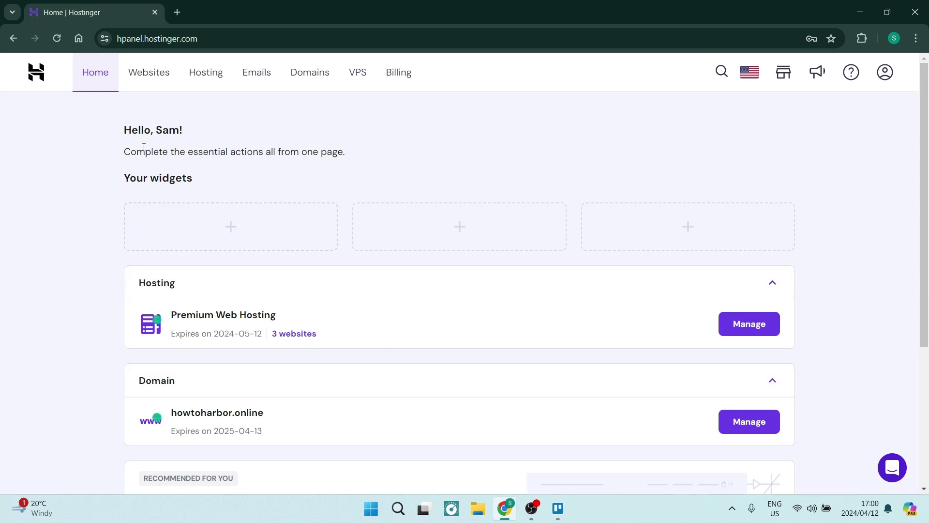
View the red-mule-878674 Builder site's dashboard from the Websites list, then return to the list.
click(149, 75)
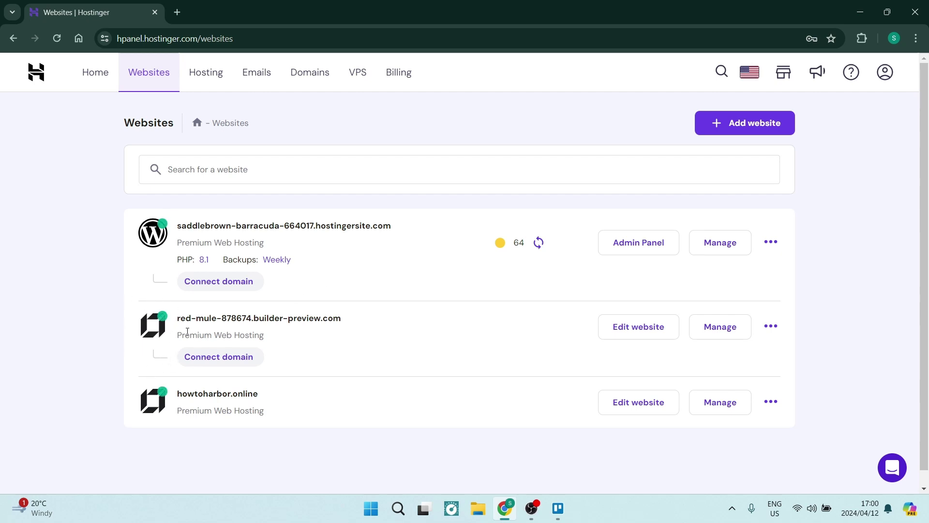
click(722, 329)
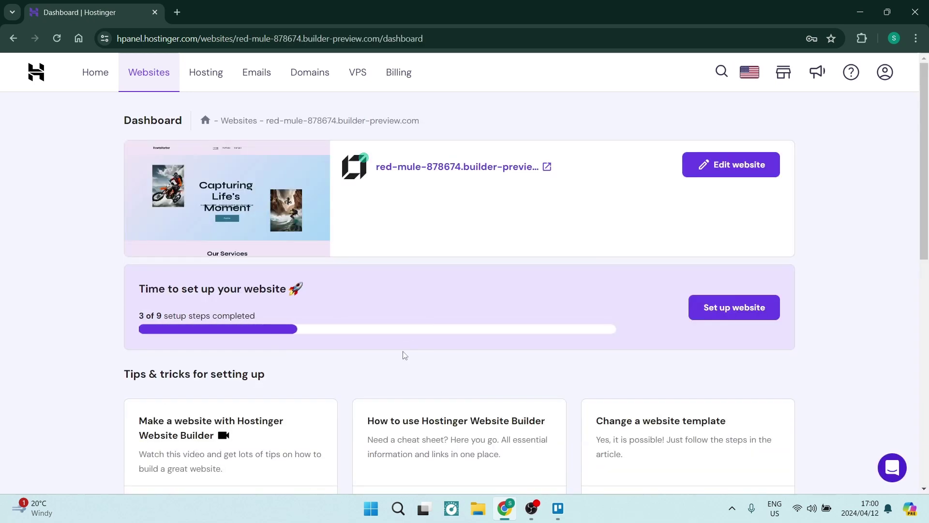
scroll(487, 309, down, 5)
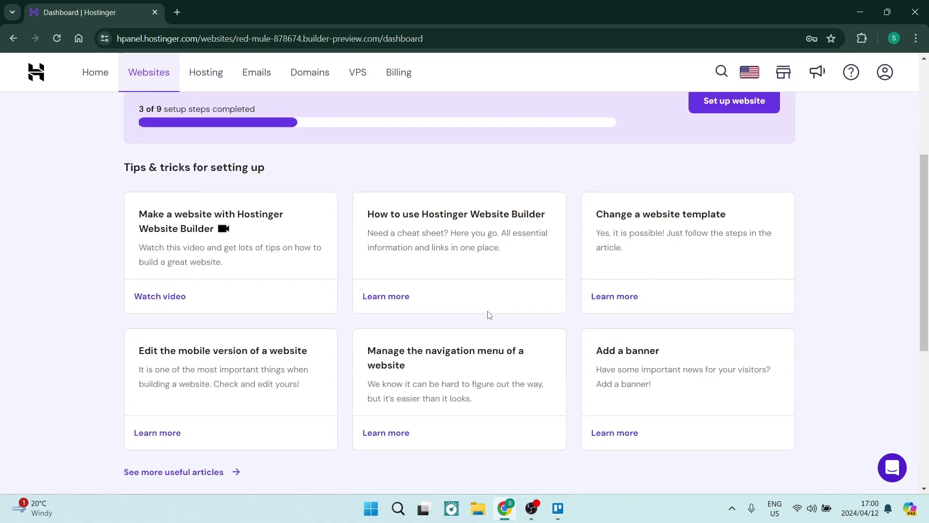
scroll(487, 309, down, 3)
scroll(487, 309, up, 8)
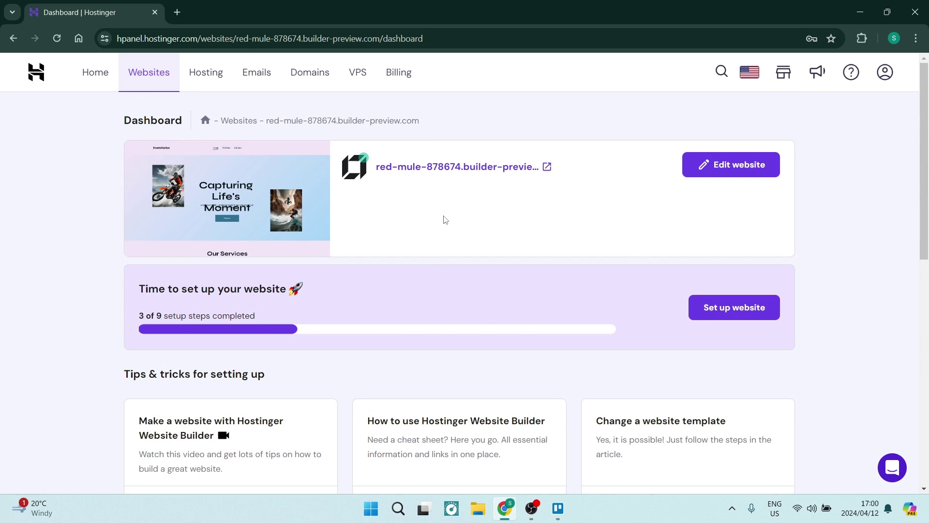
click(13, 38)
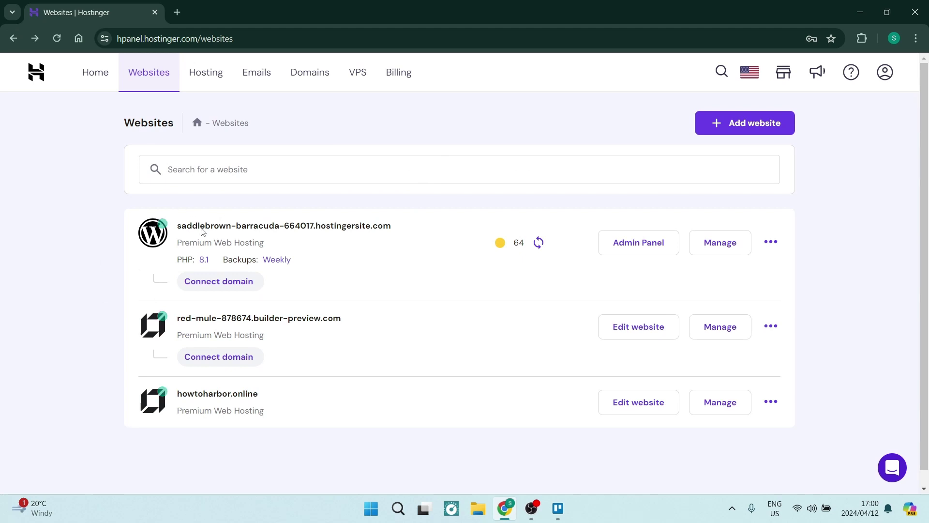
Open the saddlebrown-barracuda-664017.hostingersite.com dashboard, after briefly checking the add-website options.
click(719, 241)
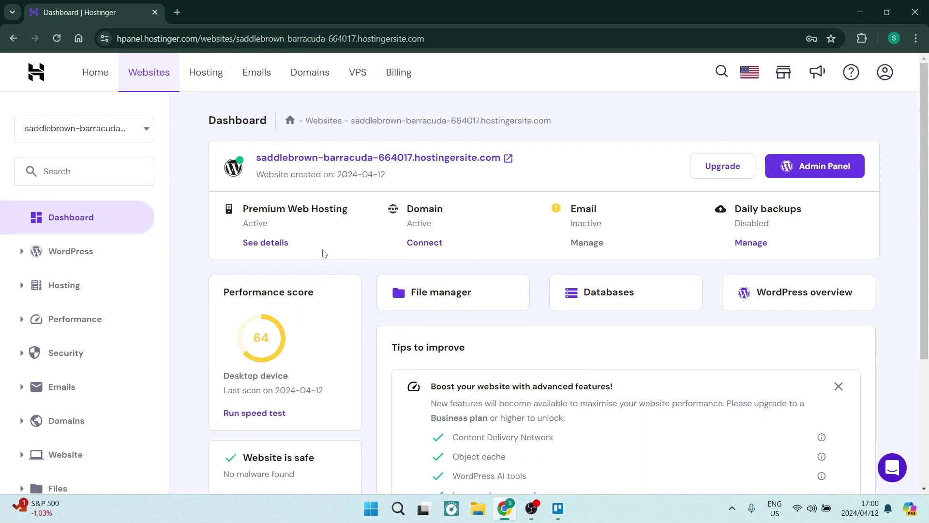
click(149, 72)
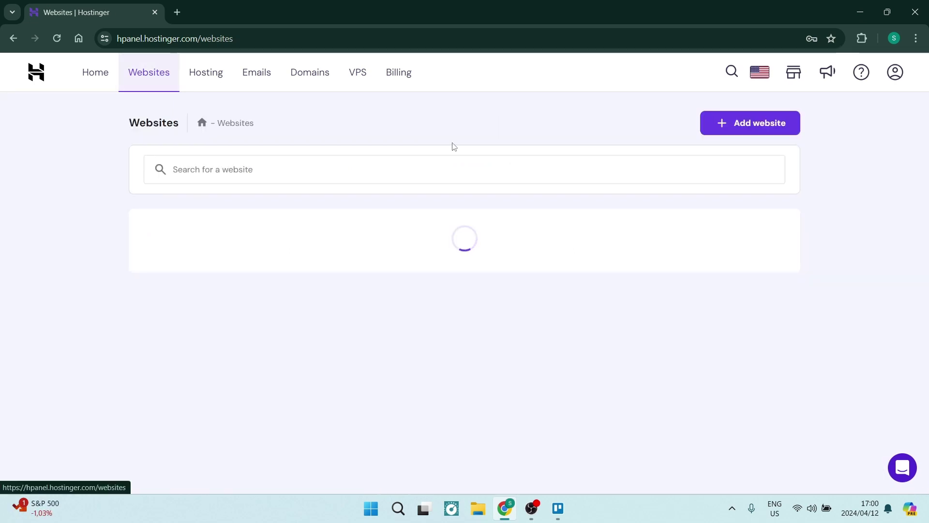
click(748, 124)
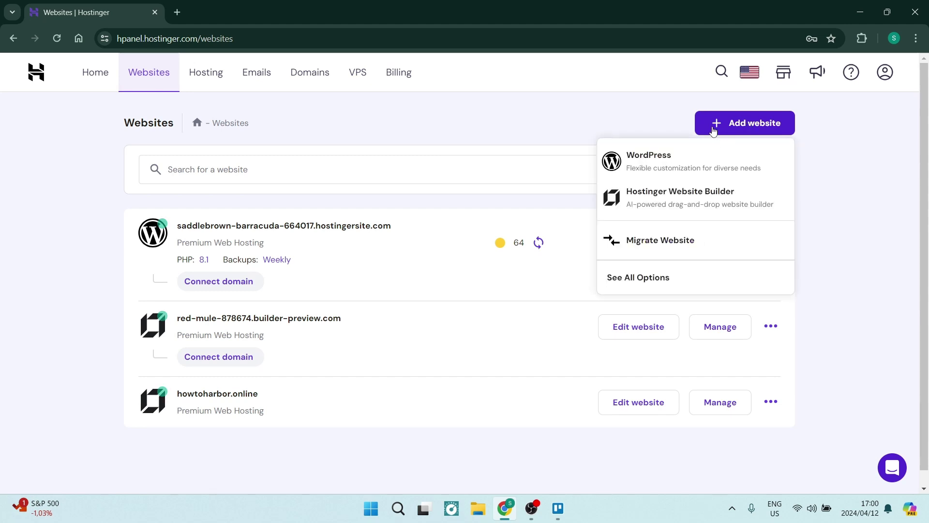
click(644, 123)
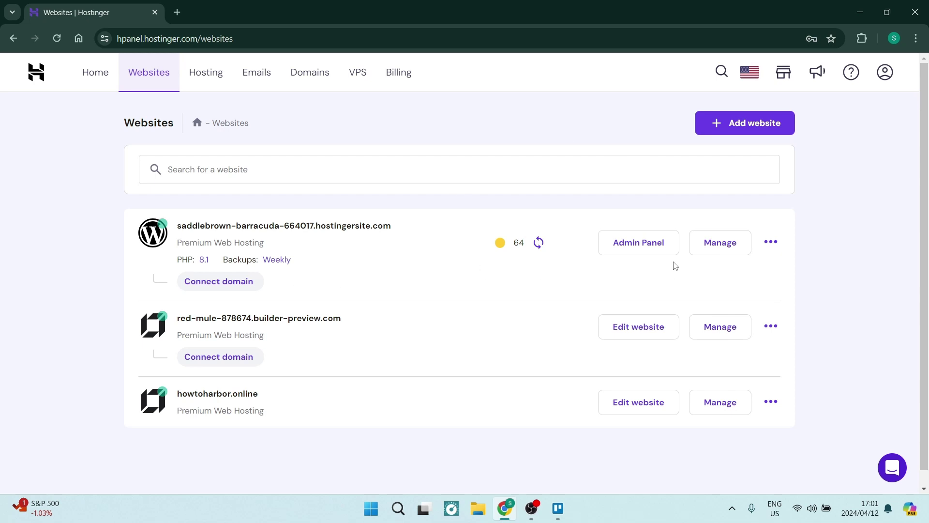
click(721, 242)
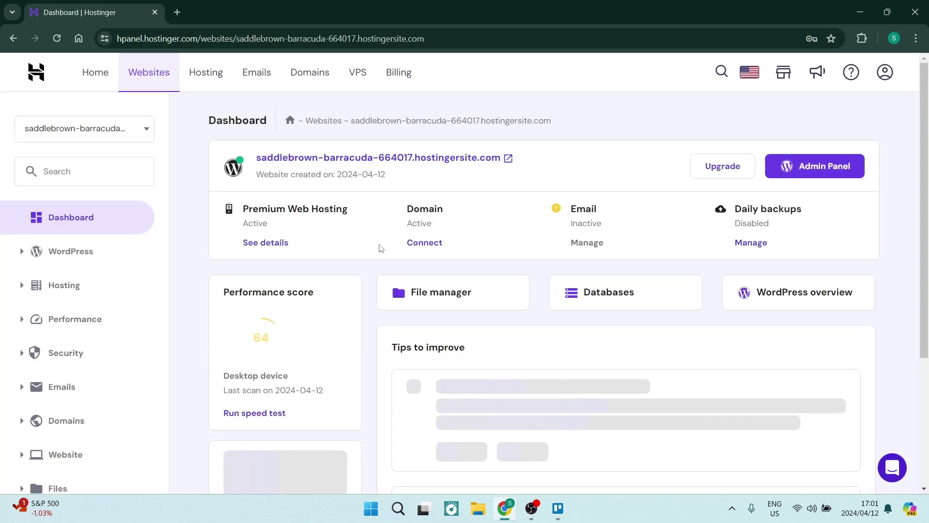
From the site's File manager, create a 'Website' folder inside public_html and open it.
click(460, 292)
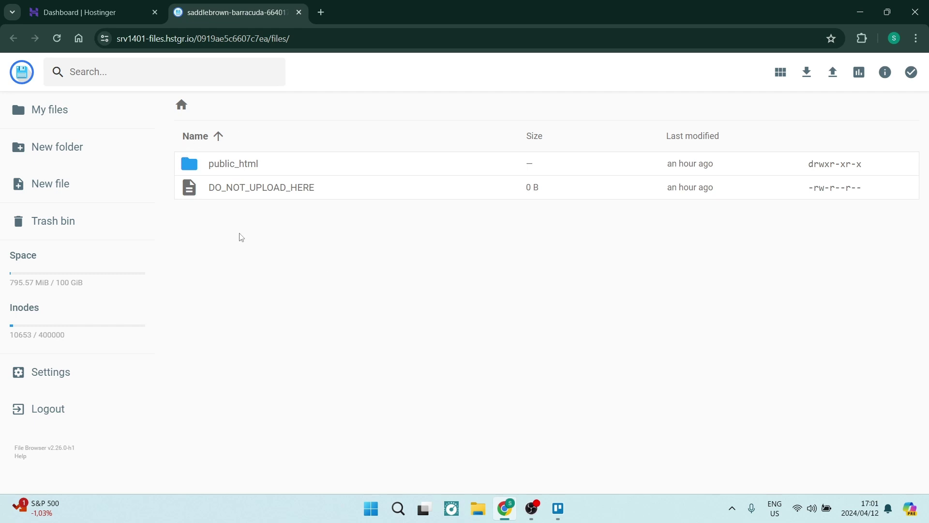
double_click(233, 163)
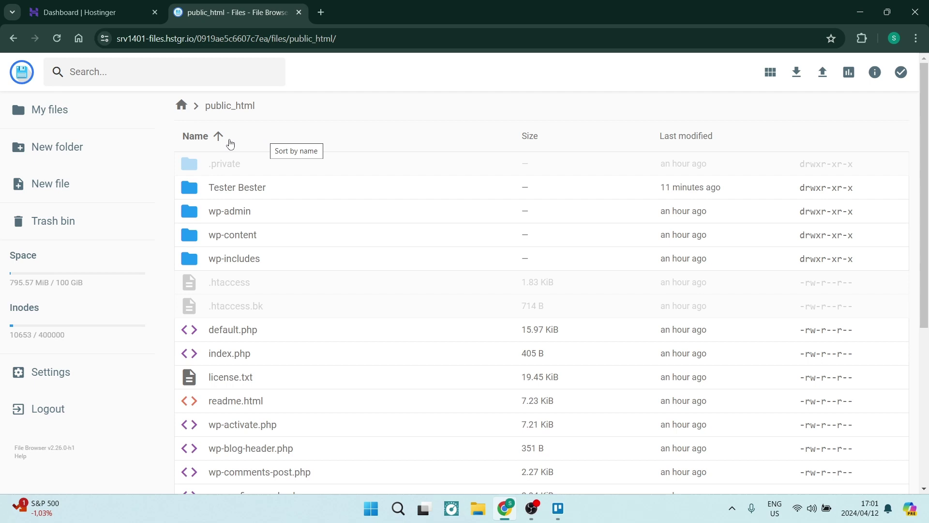
click(66, 154)
text(Website)
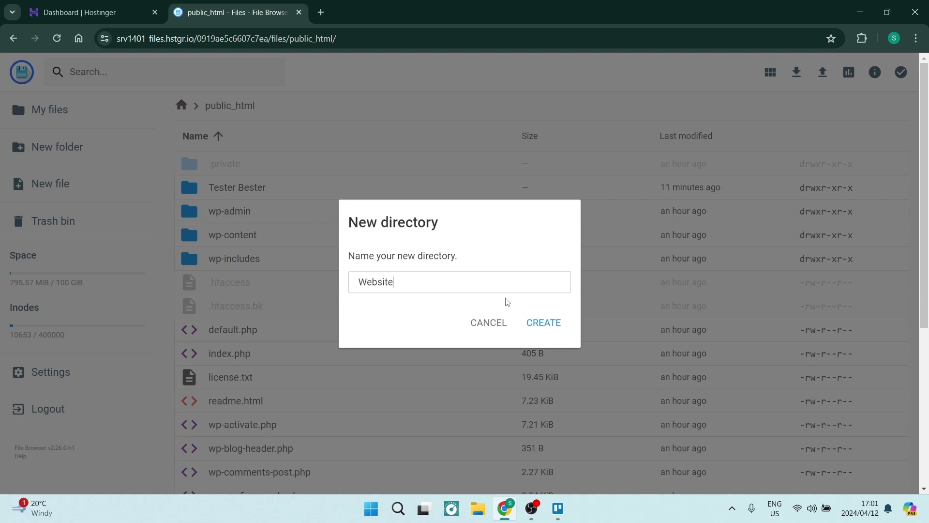
click(550, 322)
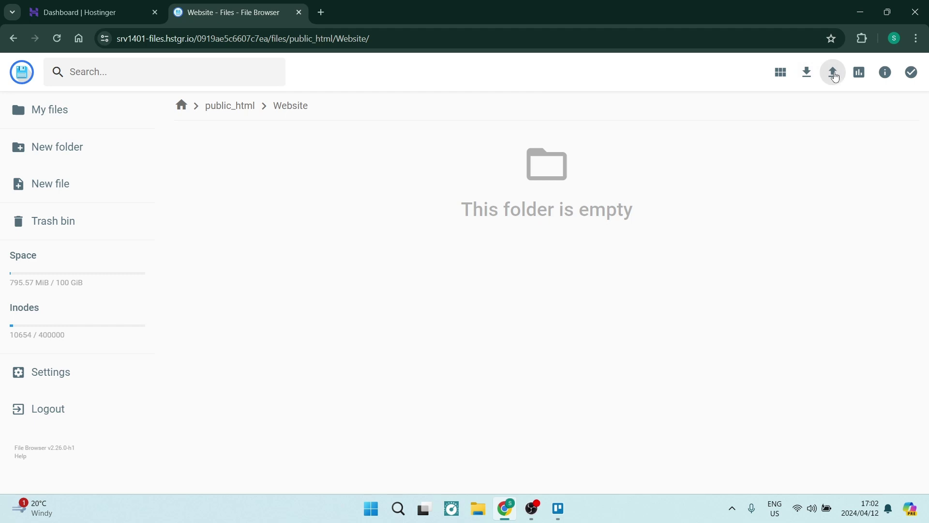
Upload takeout-20240412T113501Z-001.zip (222.29 MiB) from Downloads into the Website folder.
click(833, 71)
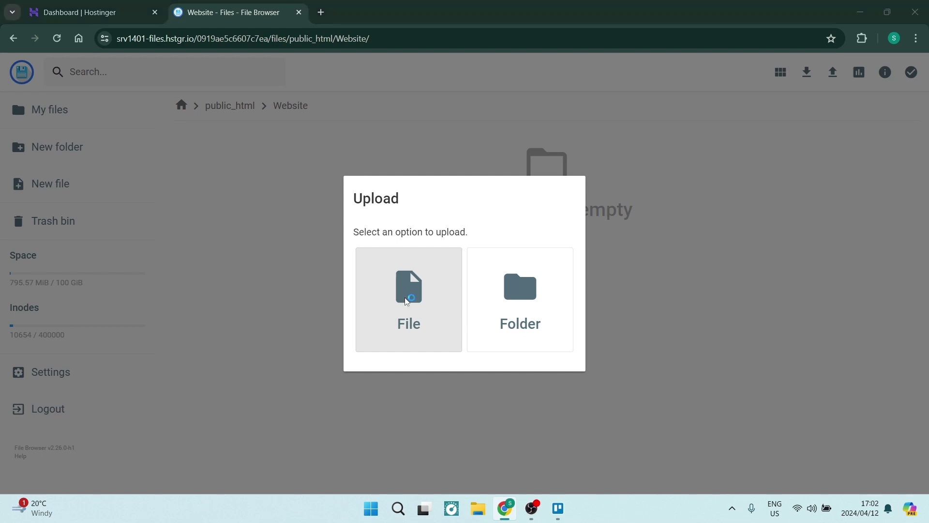
click(404, 296)
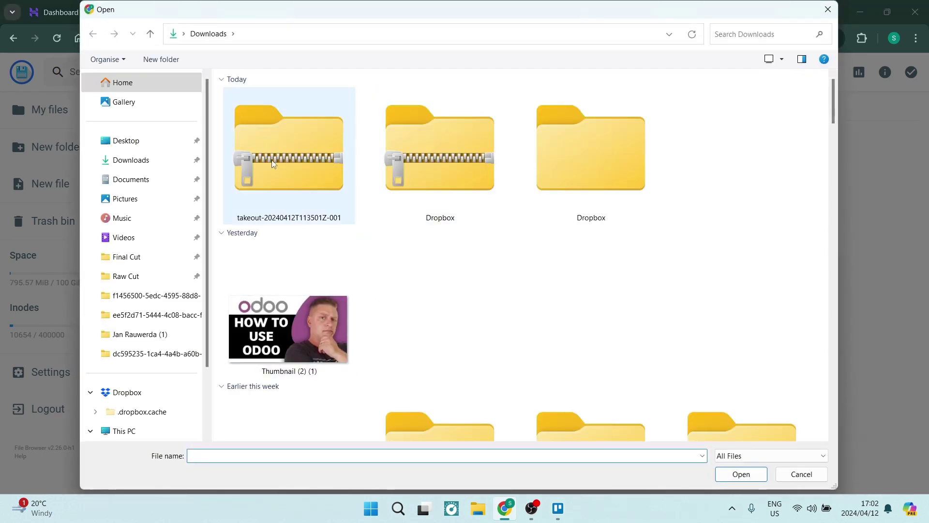
click(288, 159)
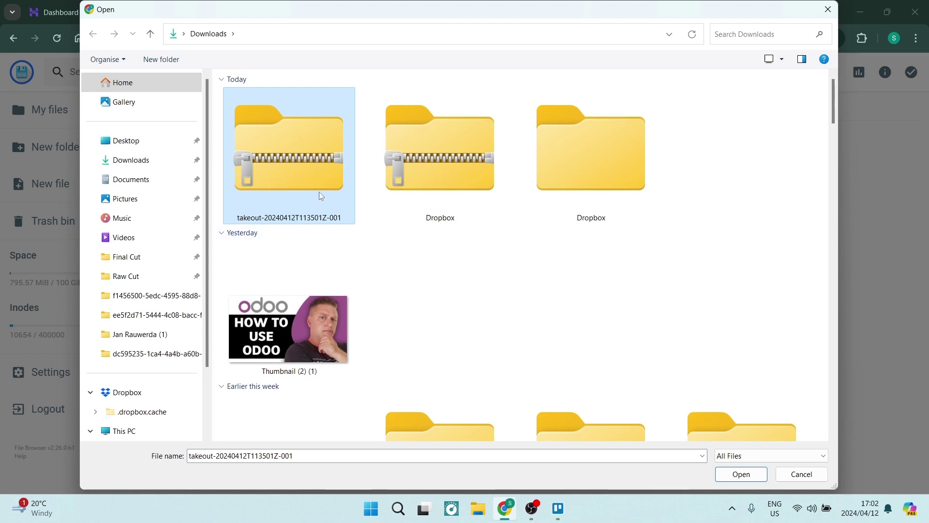
click(741, 474)
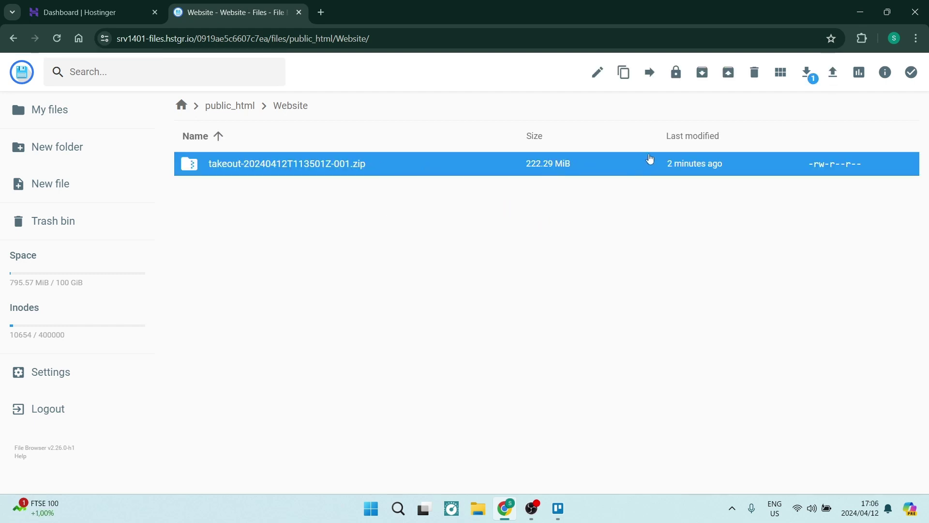
Extract the takeout zip into a 'Website' subfolder with Overwrite existing files enabled.
click(728, 73)
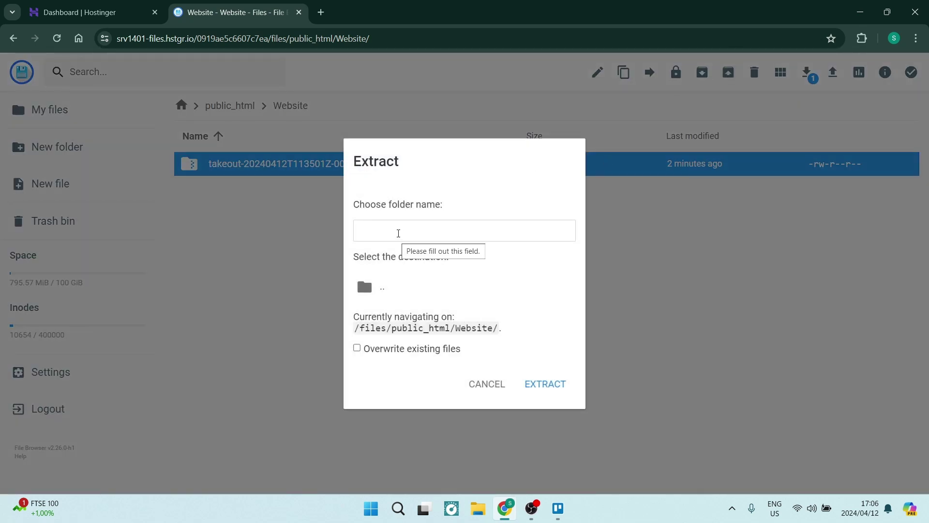
click(395, 236)
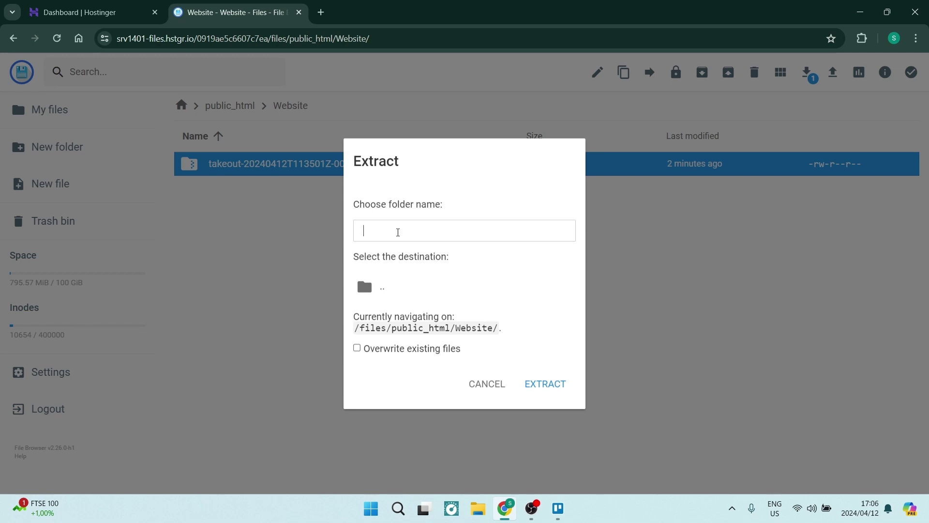
text(Websi)
text(te)
click(537, 384)
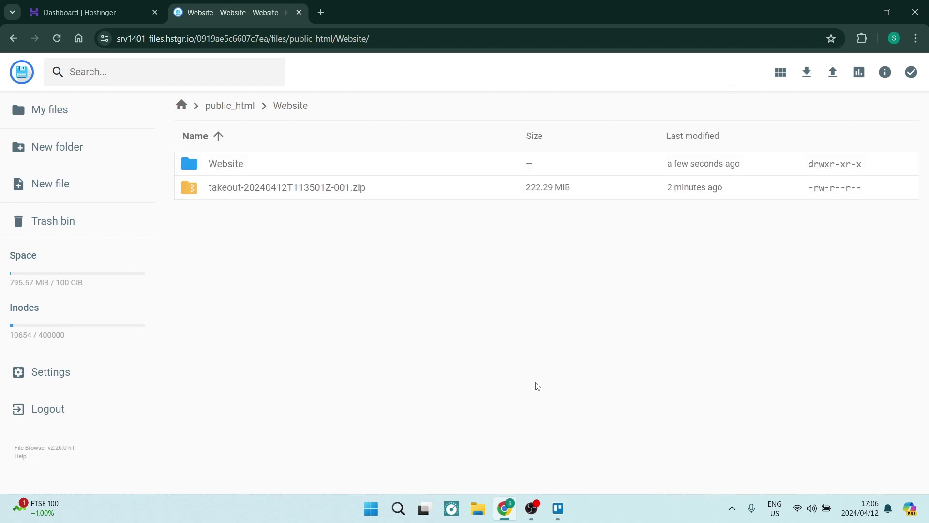
Open Website/Takeout and select both the Drive folder and archive_browser.html.
click(245, 166)
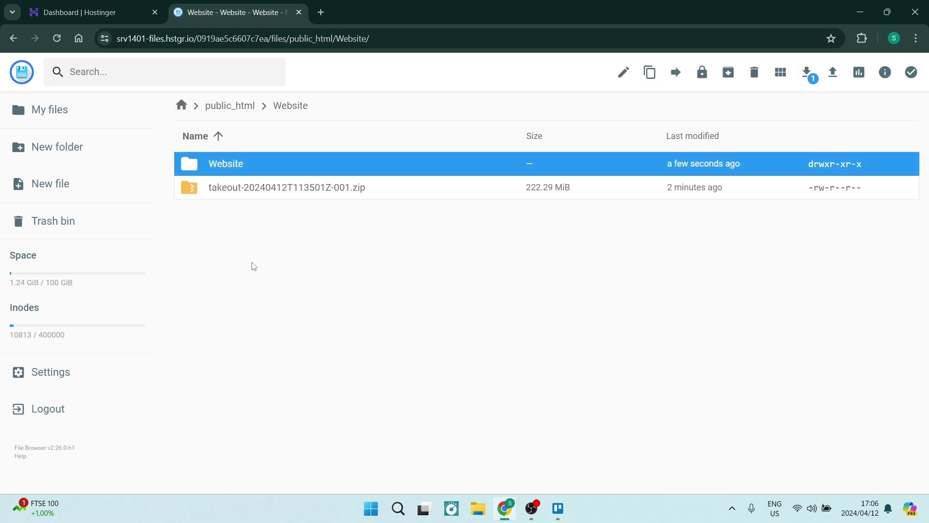
double_click(218, 167)
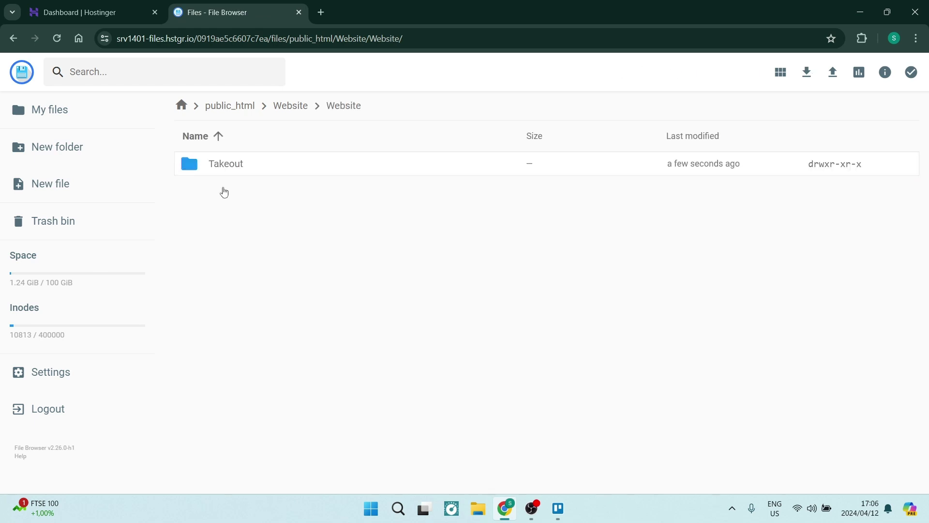
double_click(243, 169)
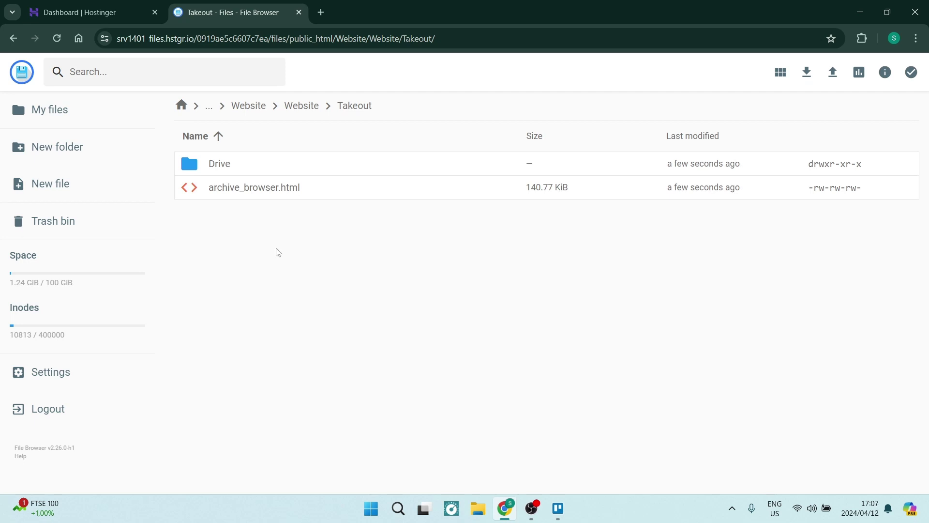
click(248, 167)
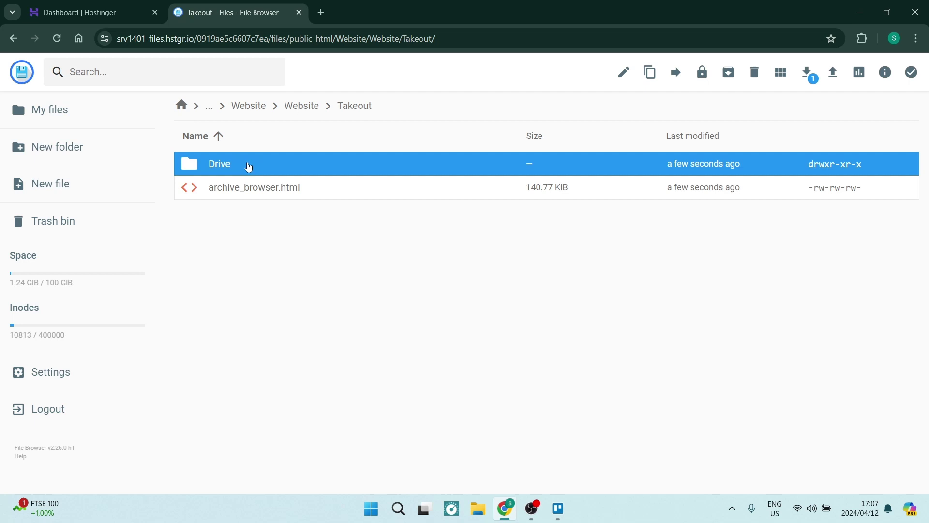
ctrl+click(246, 191)
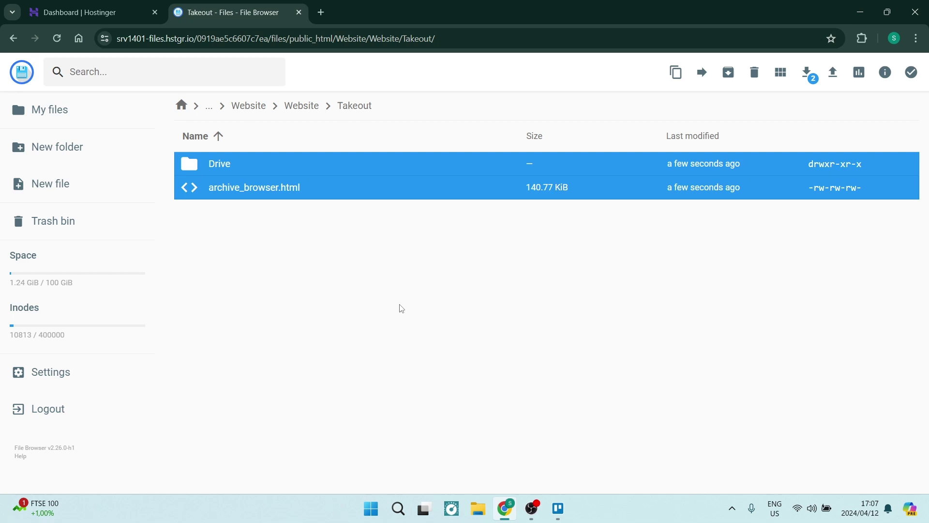
Move Drive and archive_browser.html two levels up into /public_html/Website/.
click(702, 73)
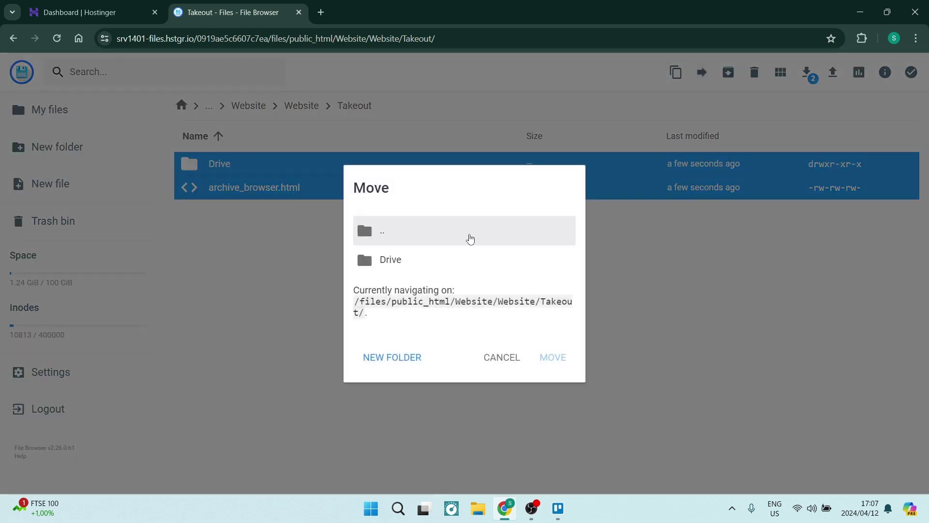
click(404, 240)
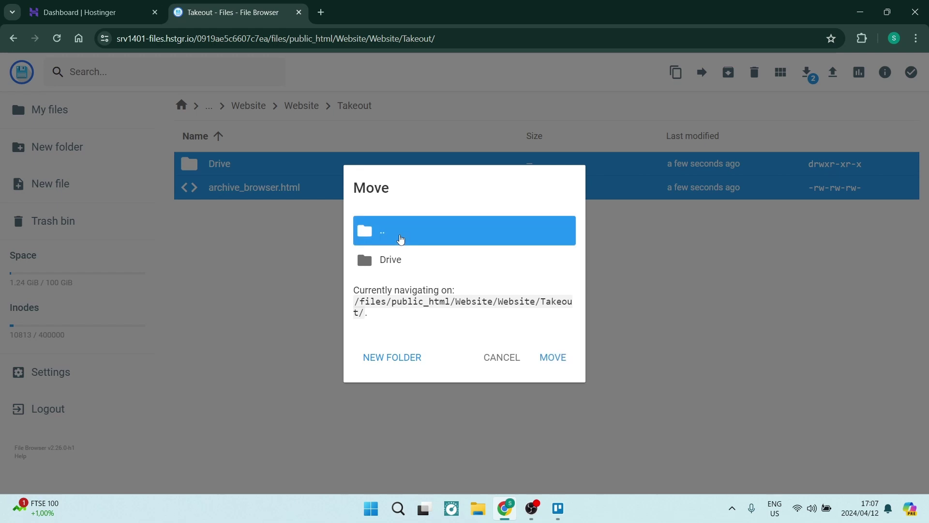
double_click(428, 229)
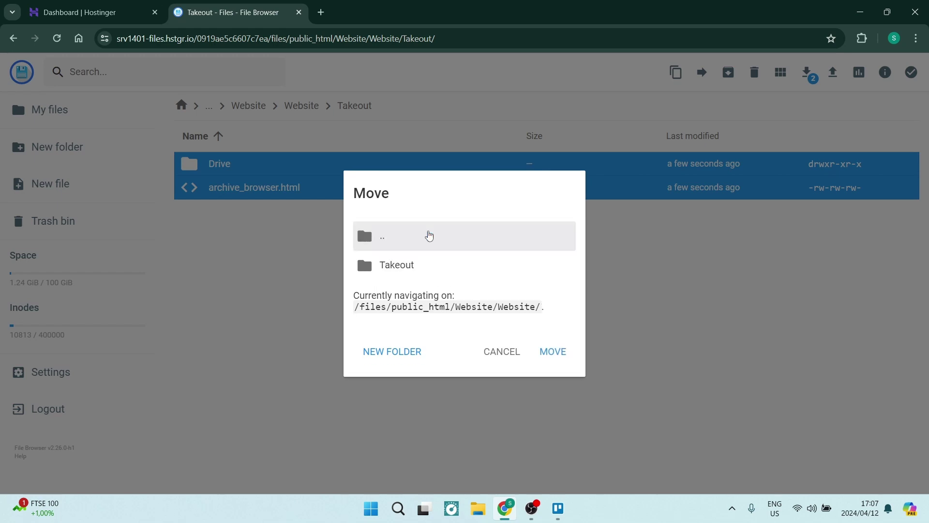
double_click(431, 232)
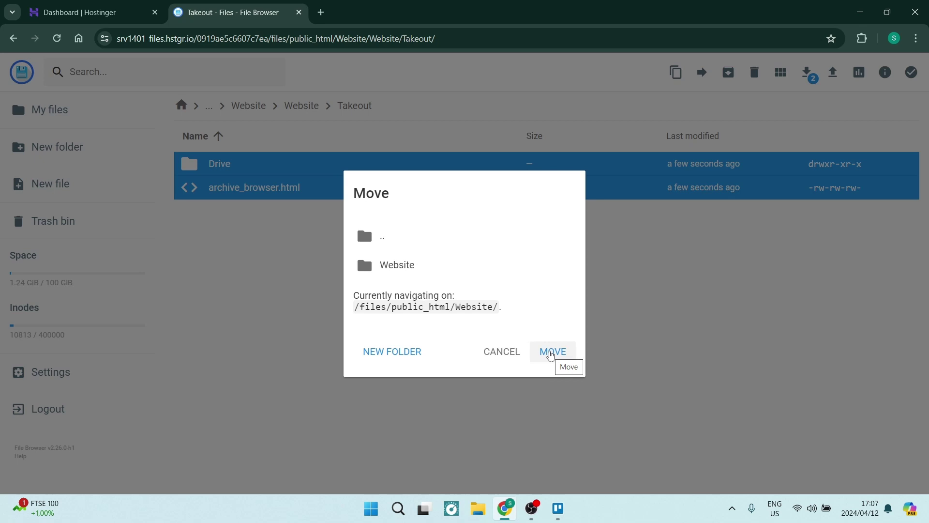
click(552, 351)
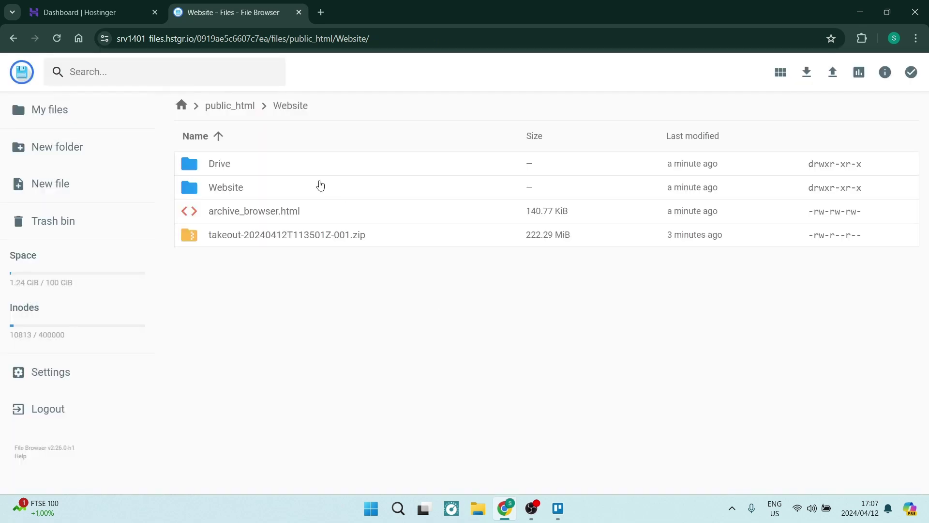
click(117, 12)
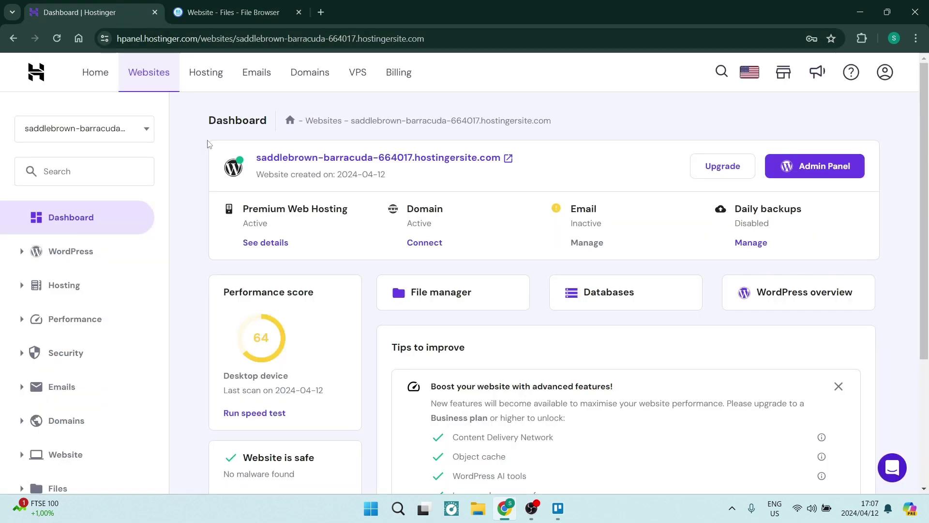
click(323, 121)
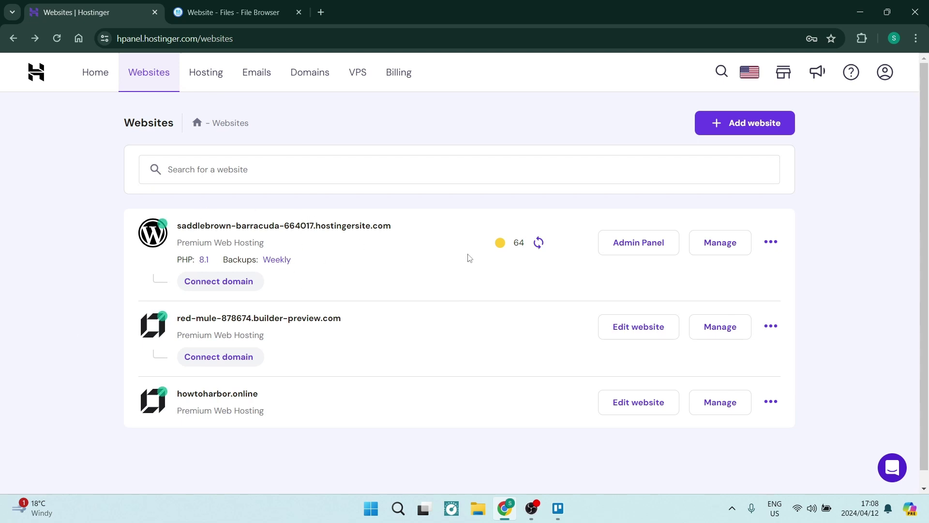
click(232, 11)
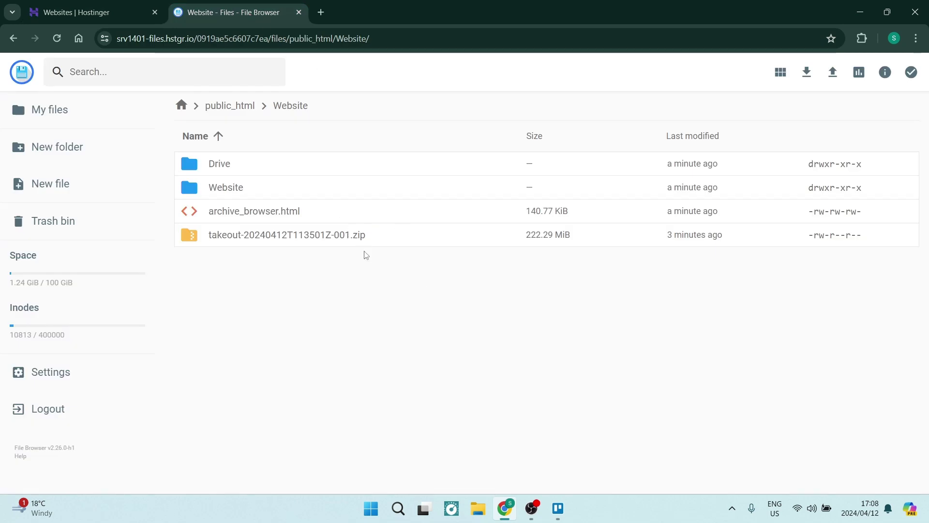